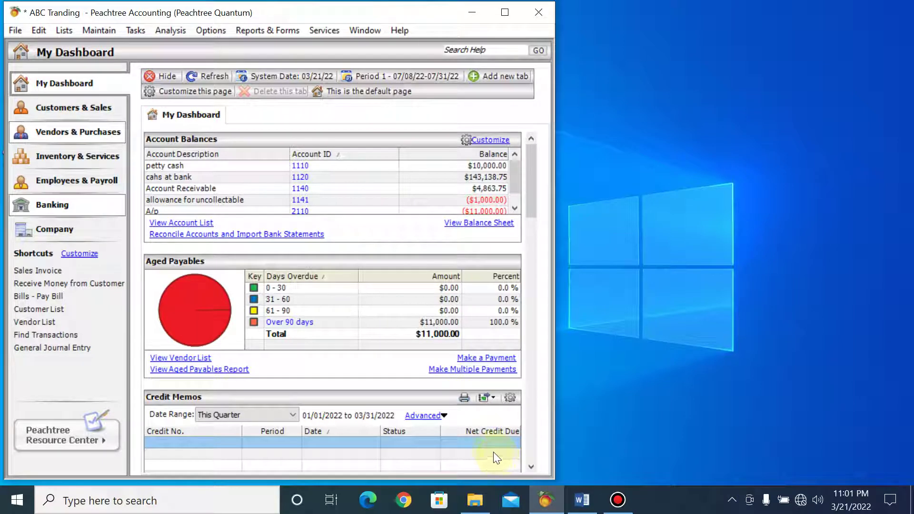
- Open a blank sales order form for a new order
left_click(141, 28)
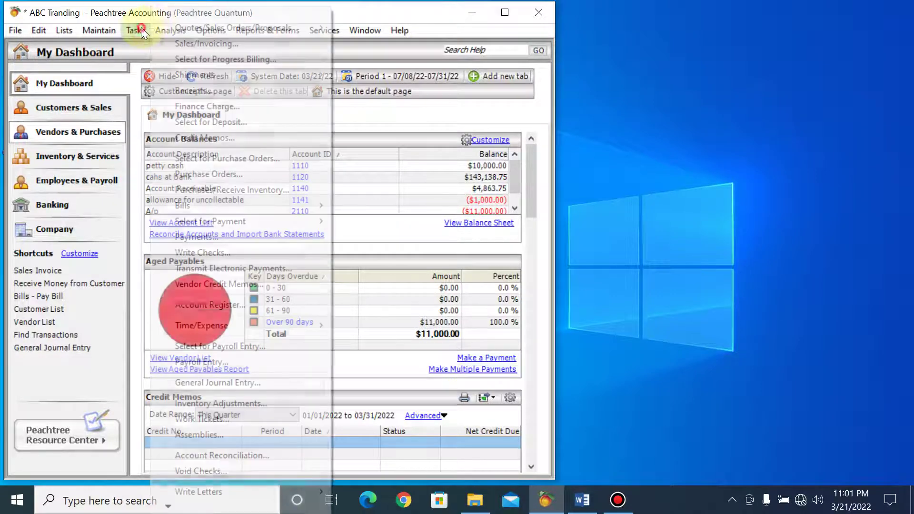
mouse_move(250, 28)
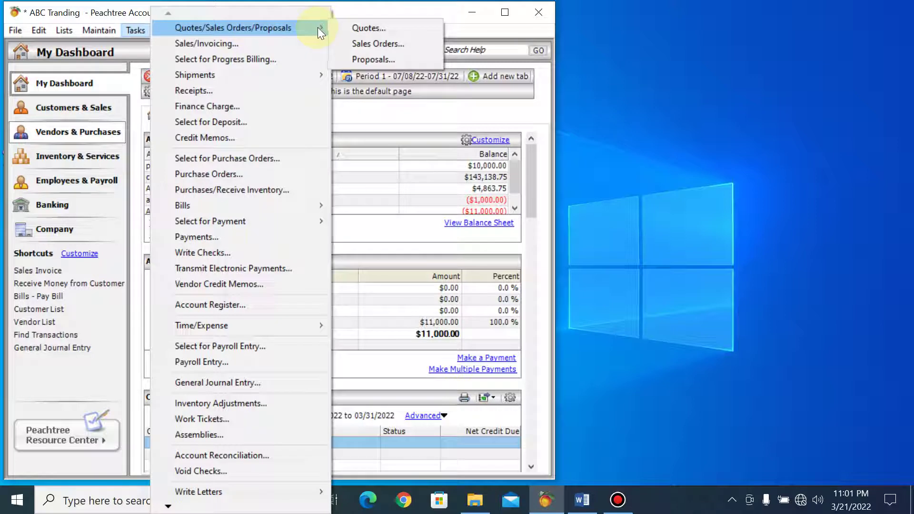
left_click(369, 44)
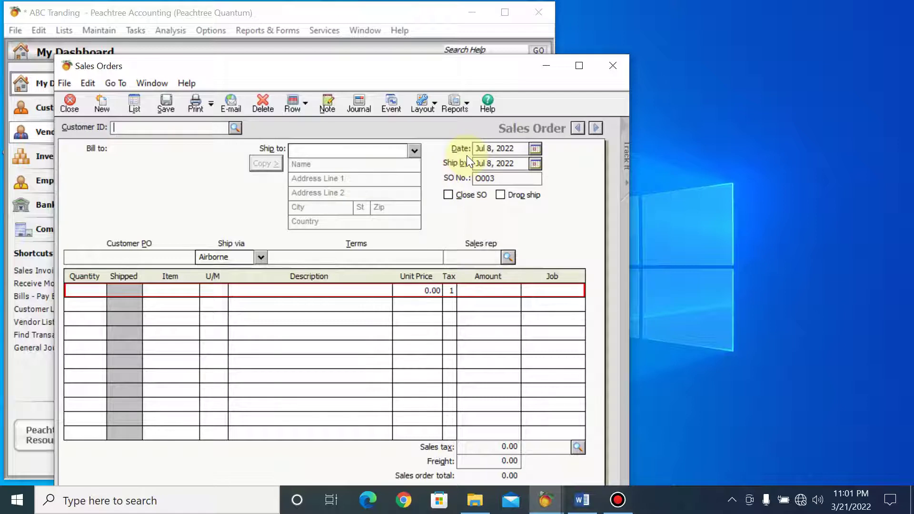
- Clear the prefilled sales order number
left_click(508, 178)
key("BackSpace")
key("BackSpace")
key("BackSpace")
key("BackSpace")
left_click(87, 289)
- Consult the sales order table in the Word project document and set the order date to Jul 18, 2022
left_click(581, 500)
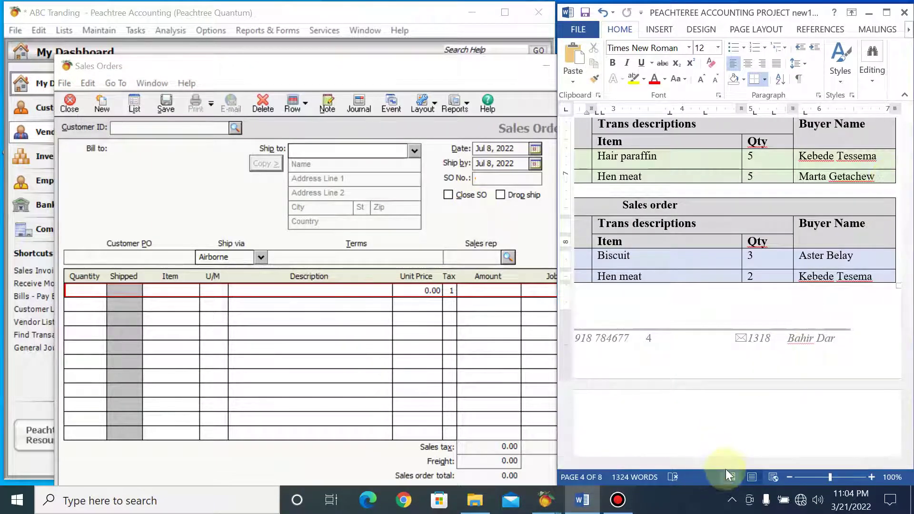
left_click_drag(729, 464, 630, 458)
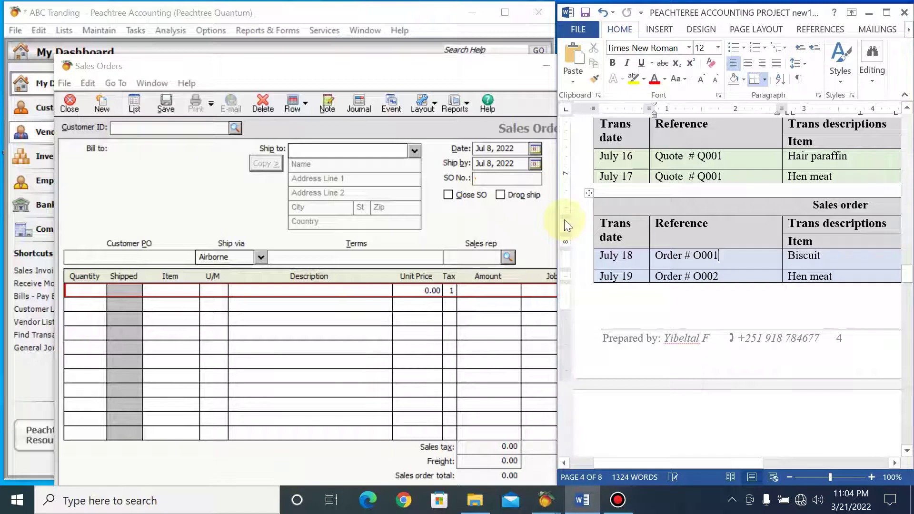
left_click(535, 149)
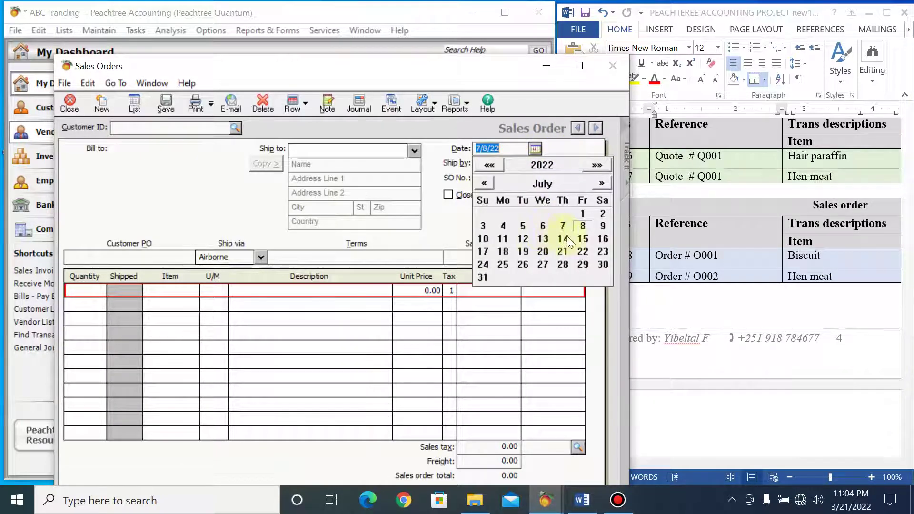
left_click(504, 251)
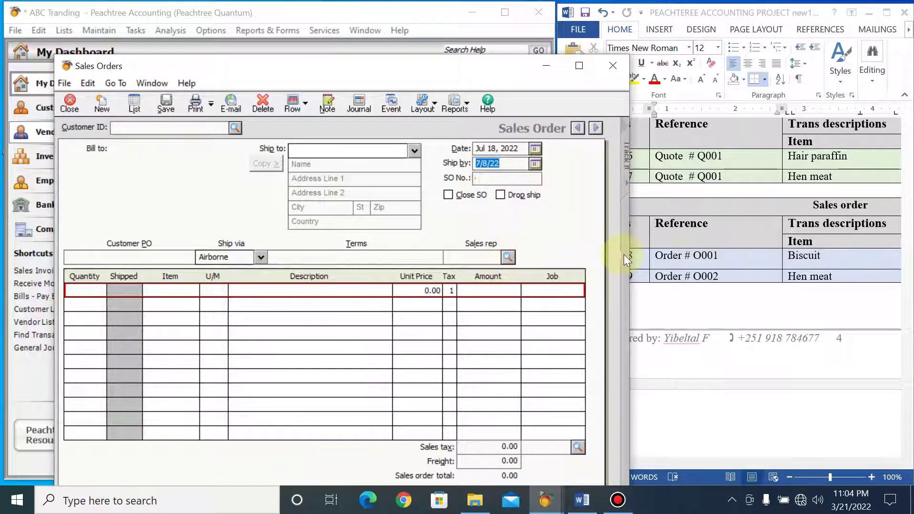
- Set the ship-by date to Jul 23, 2022 and enter the order number listed for July 18 in the Word table
left_click(717, 263)
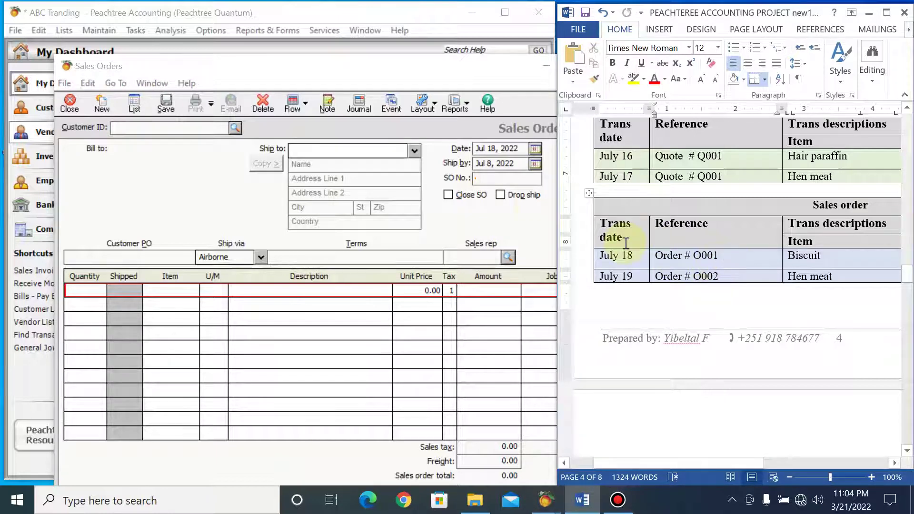
left_click(535, 164)
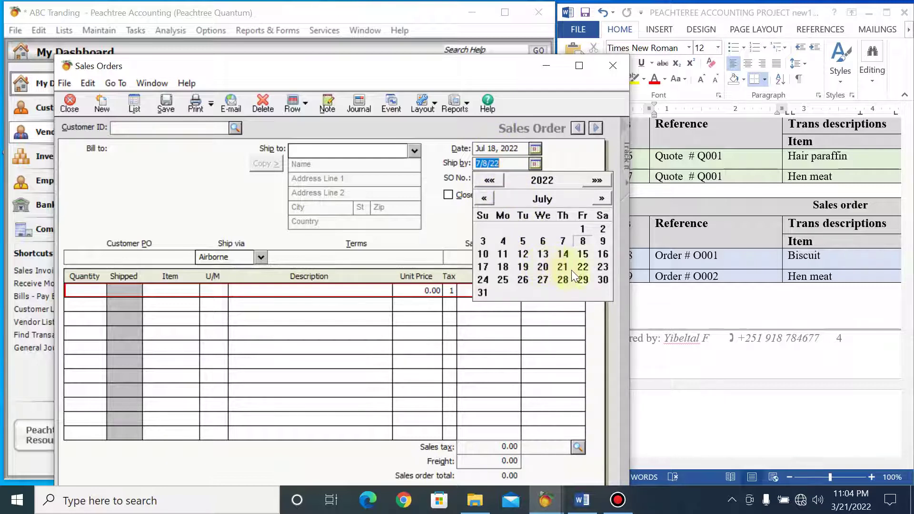
left_click(602, 267)
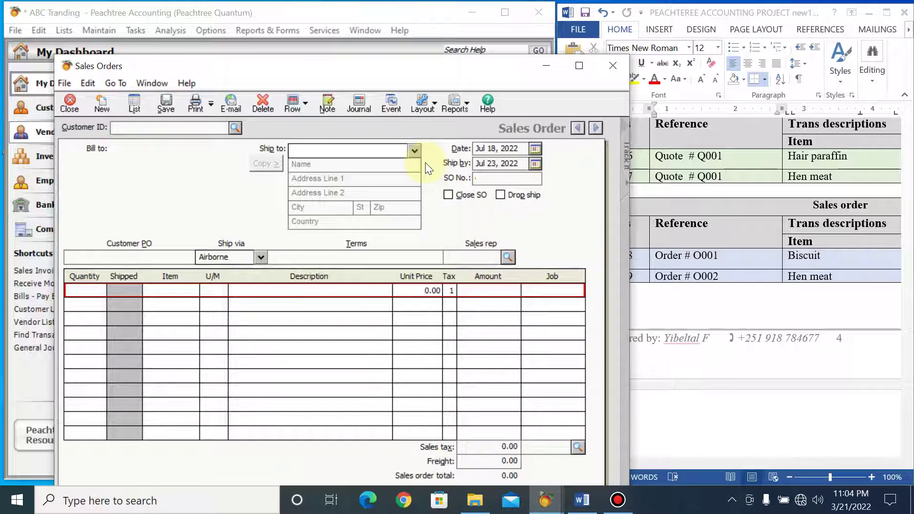
type("O001")
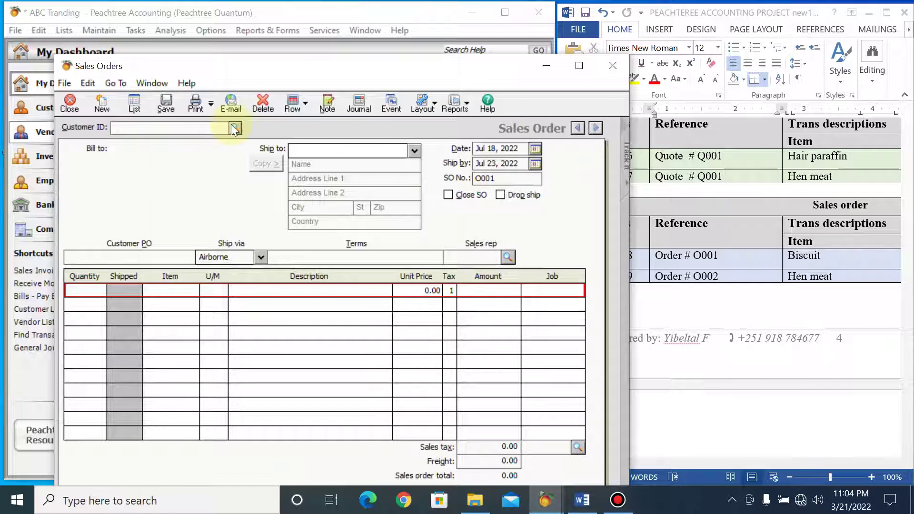
- Check the July 18 order in the Word table and select its buyer as the customer of the sales order
left_click(235, 127)
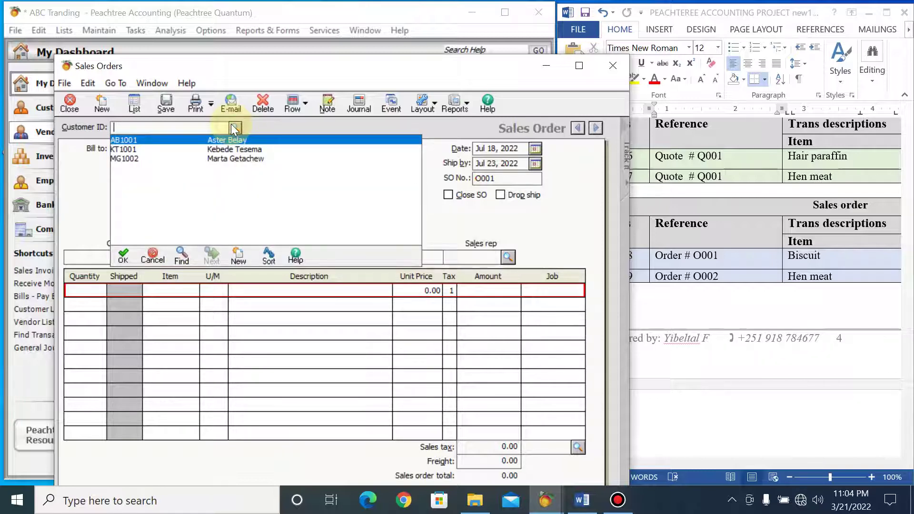
left_click(702, 260)
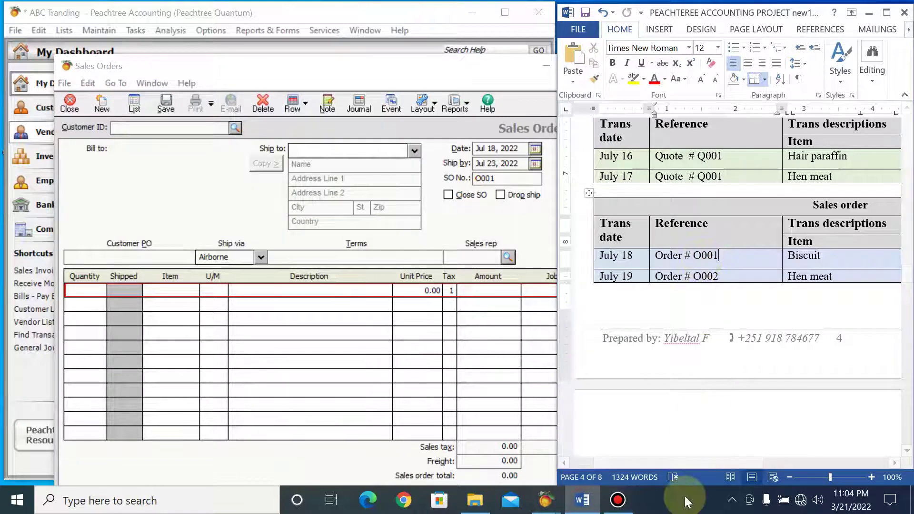
left_click_drag(716, 463, 688, 455)
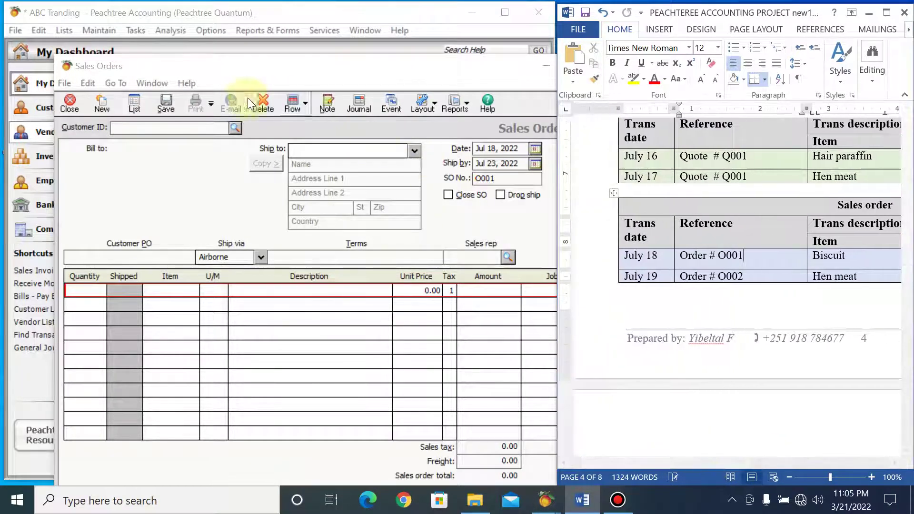
left_click(236, 119)
left_click(235, 129)
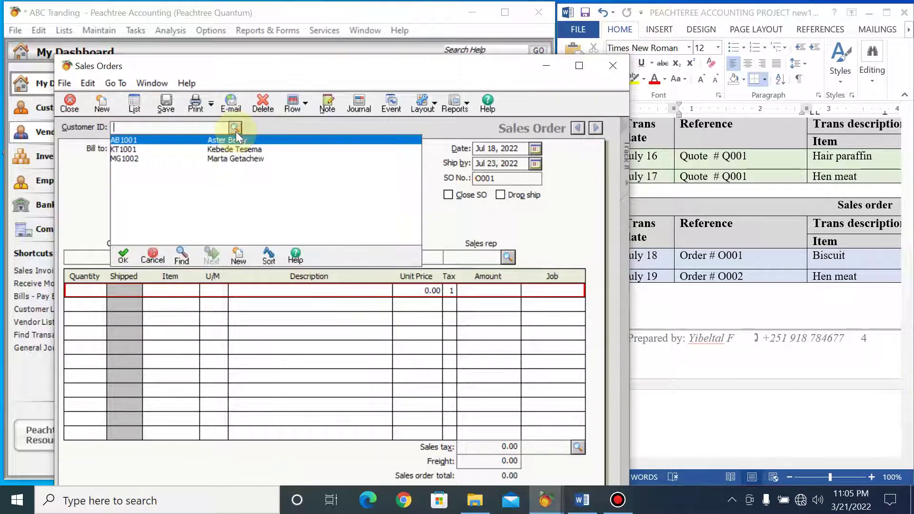
double_click(235, 141)
- Add a line for item B1001 Biscuit with quantity 3 and apply the VAT sales tax to the order
left_click(185, 290)
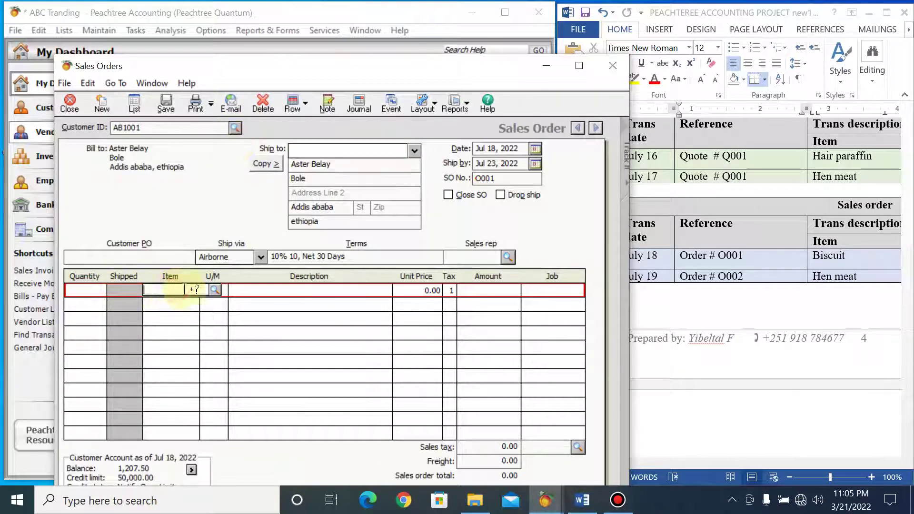
left_click(215, 290)
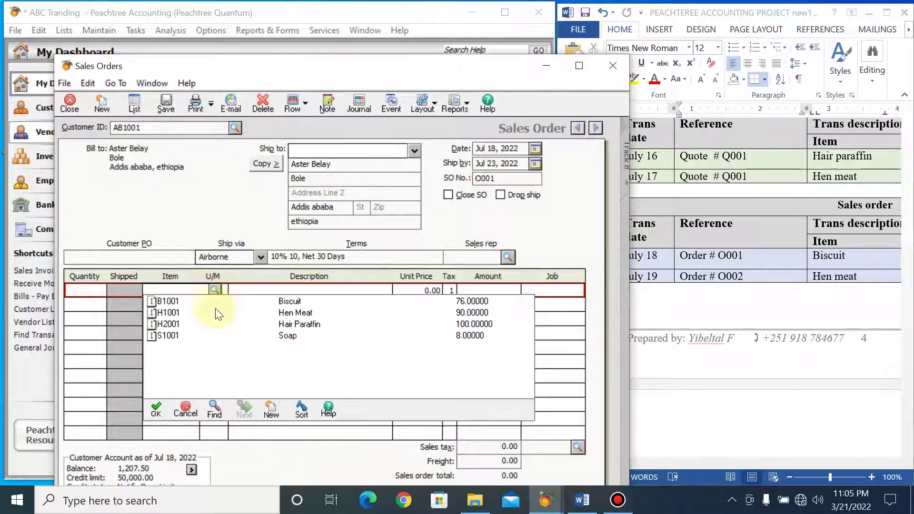
double_click(289, 301)
left_click(93, 291)
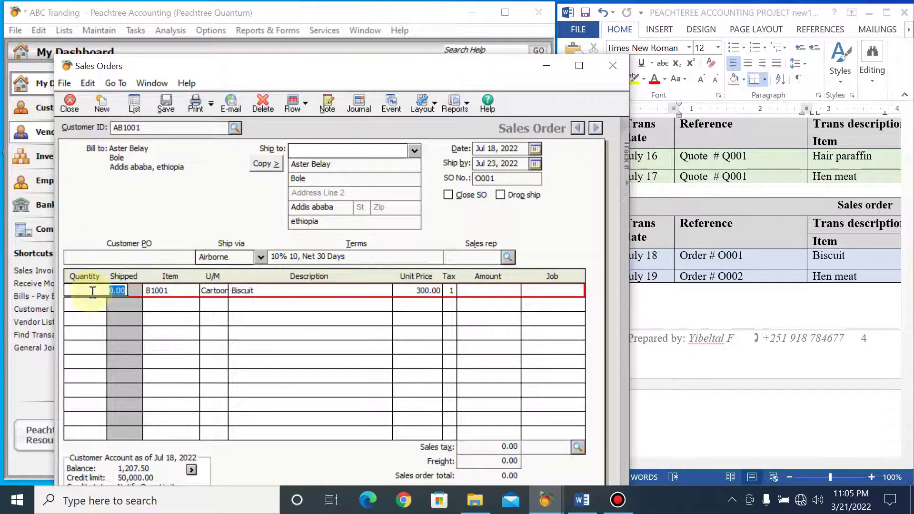
type("3")
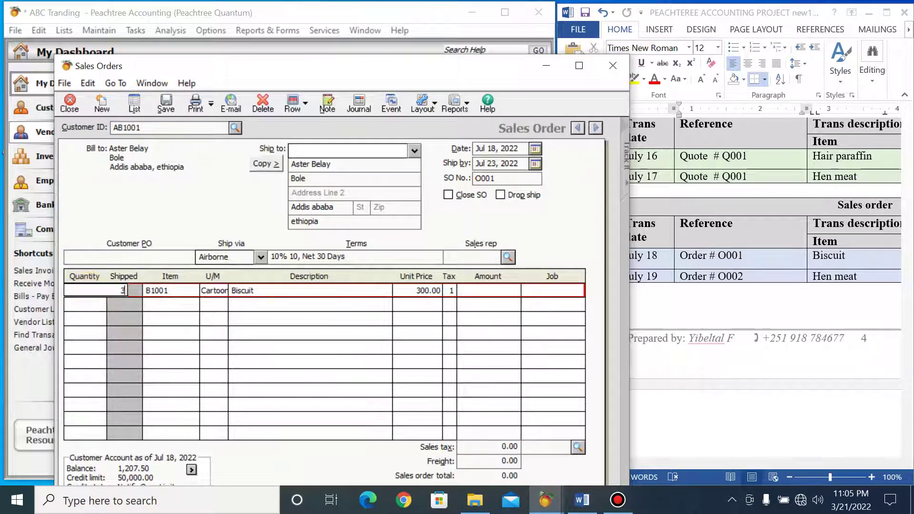
left_click(326, 295)
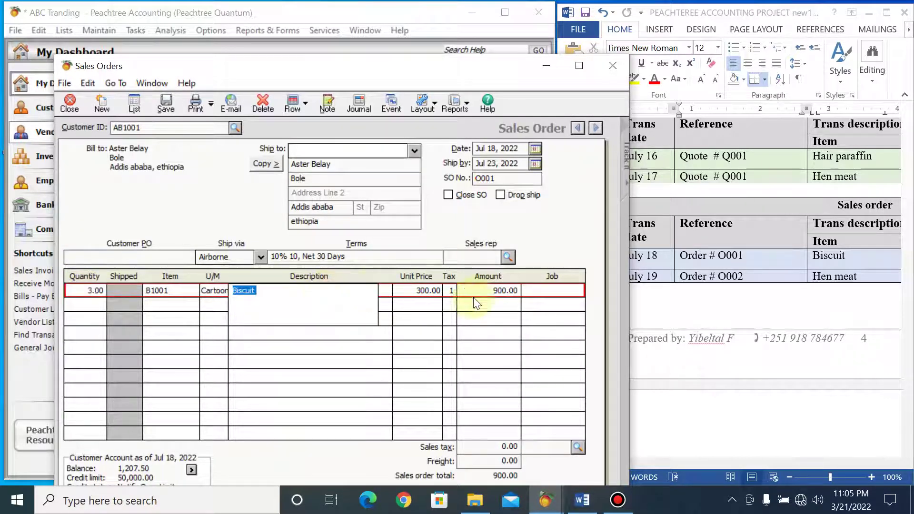
left_click(575, 444)
left_click(558, 314)
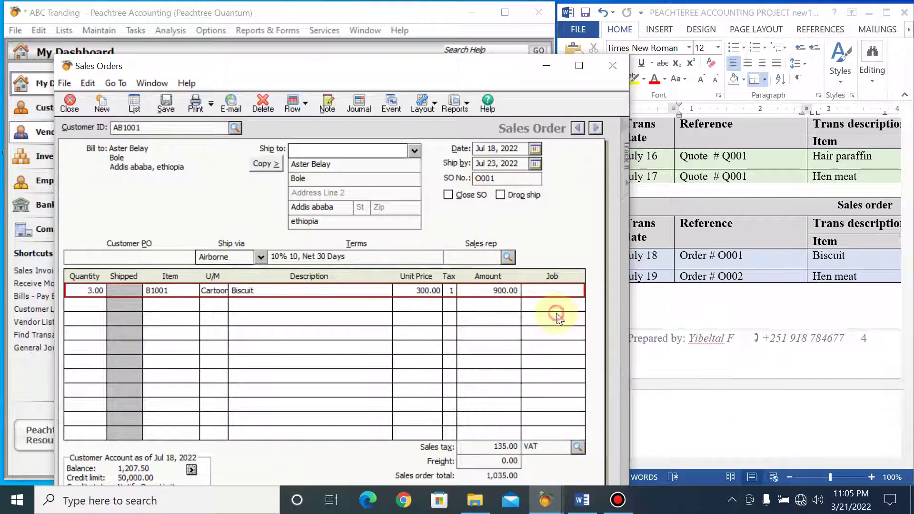